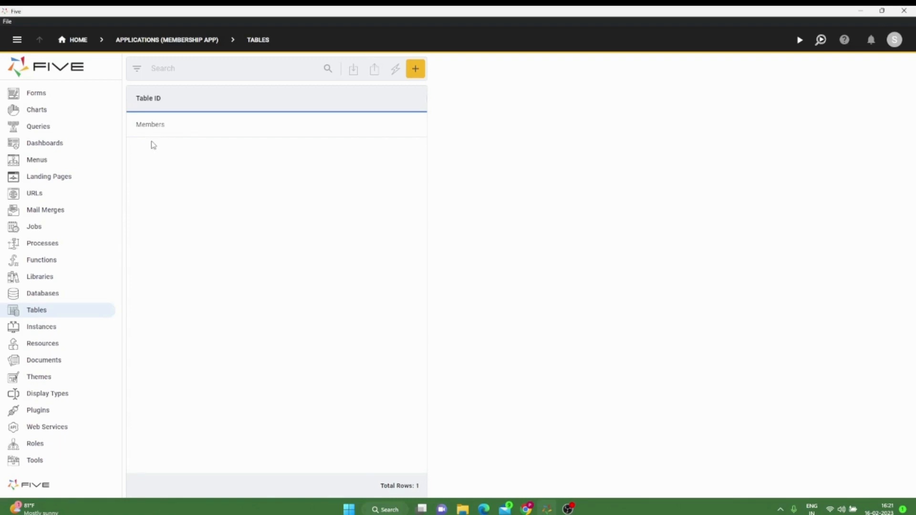
Step: Create and save a form for the Members table with the New Form Wizard, keeping the default field settings and menu item
click(50, 97)
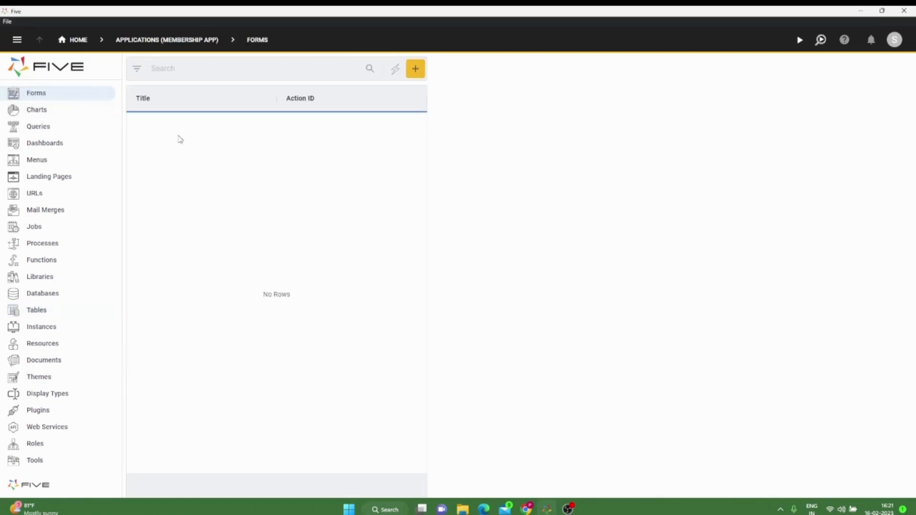
click(394, 70)
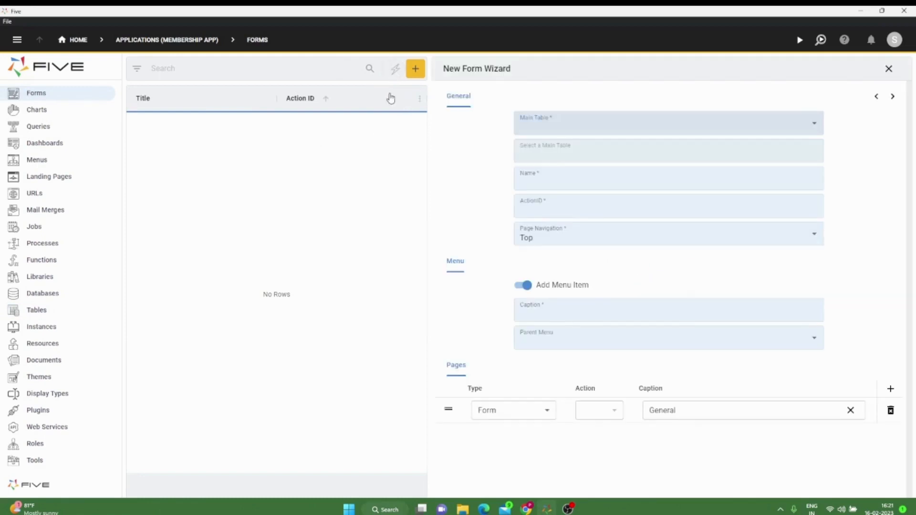
click(526, 133)
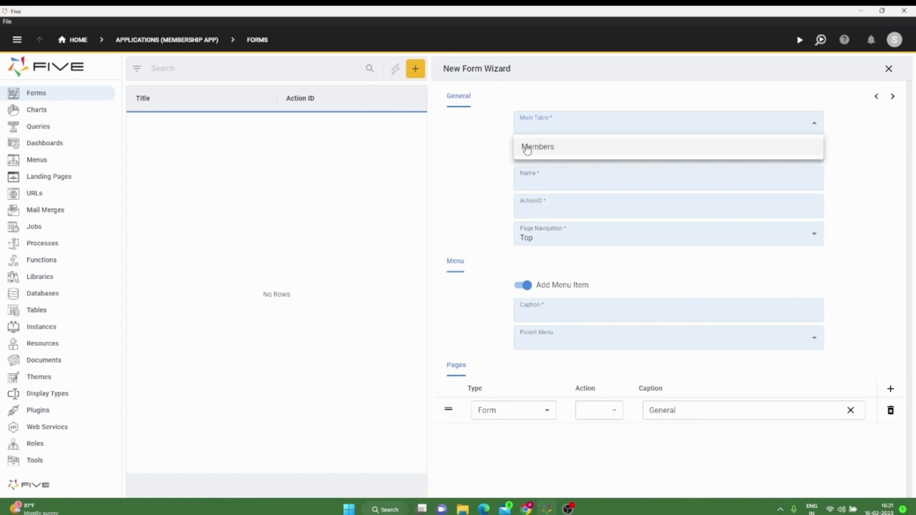
click(527, 147)
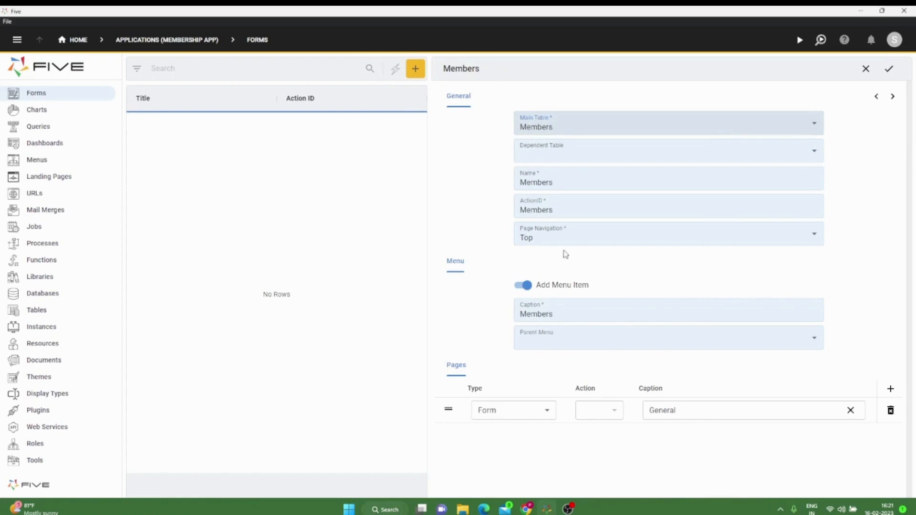
click(892, 97)
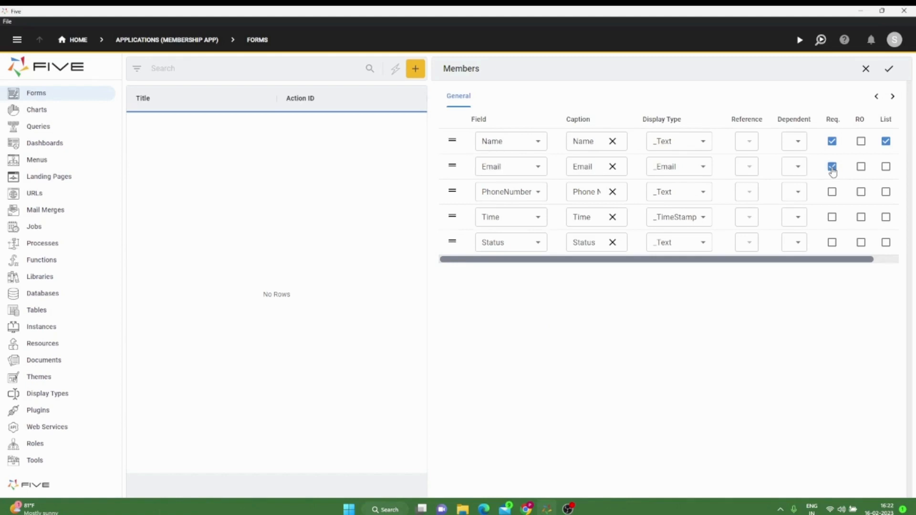
click(889, 69)
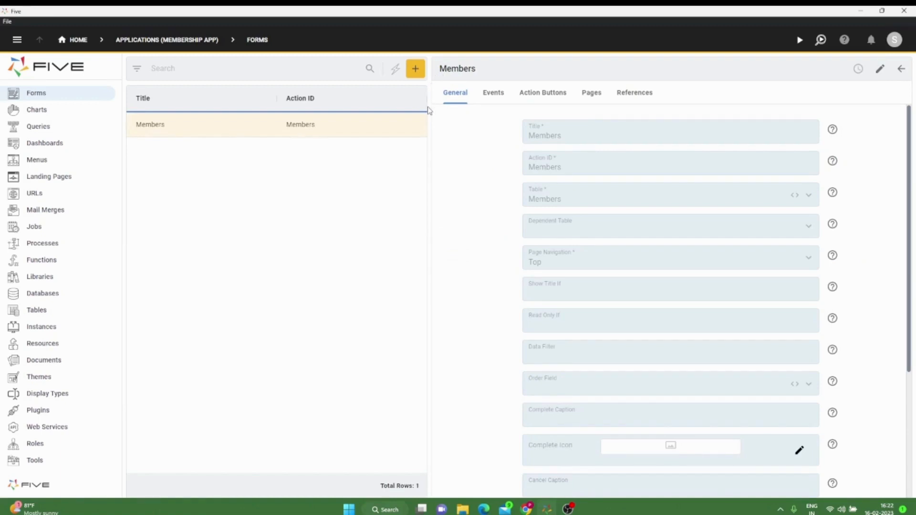
Step: Run the Membership App in a maximized window and start a new Members record
click(800, 42)
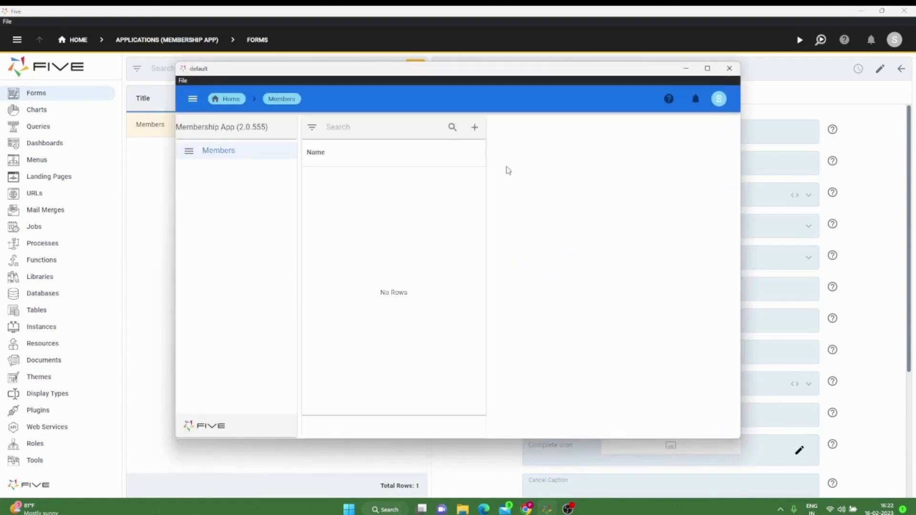
click(708, 68)
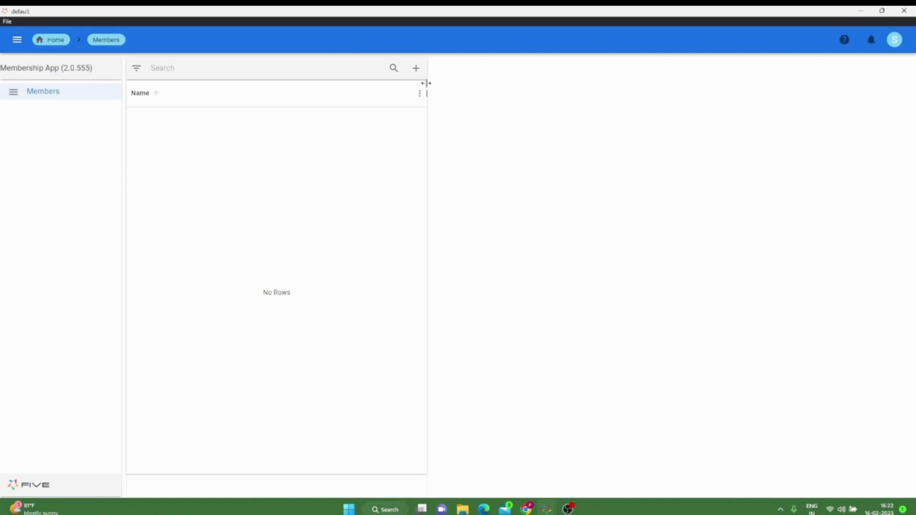
click(416, 69)
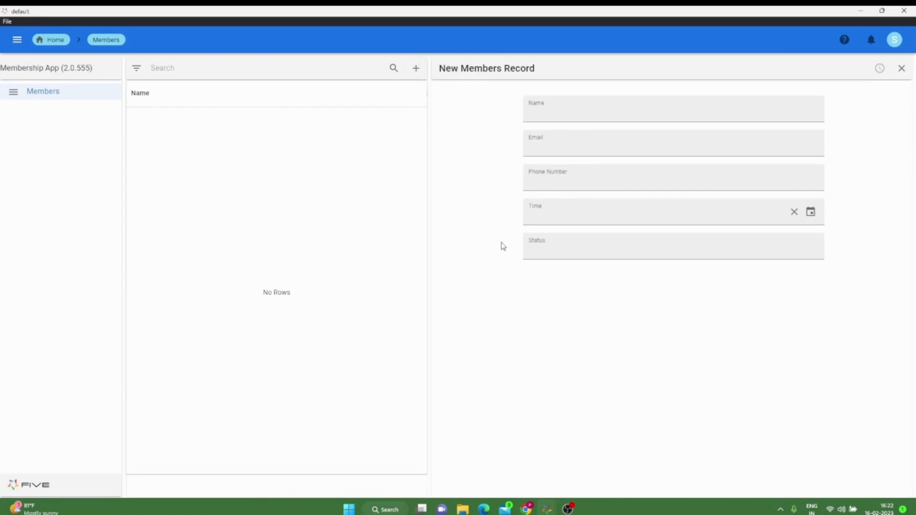
Step: Fill in the first member's full name, email address and phone number
click(543, 110)
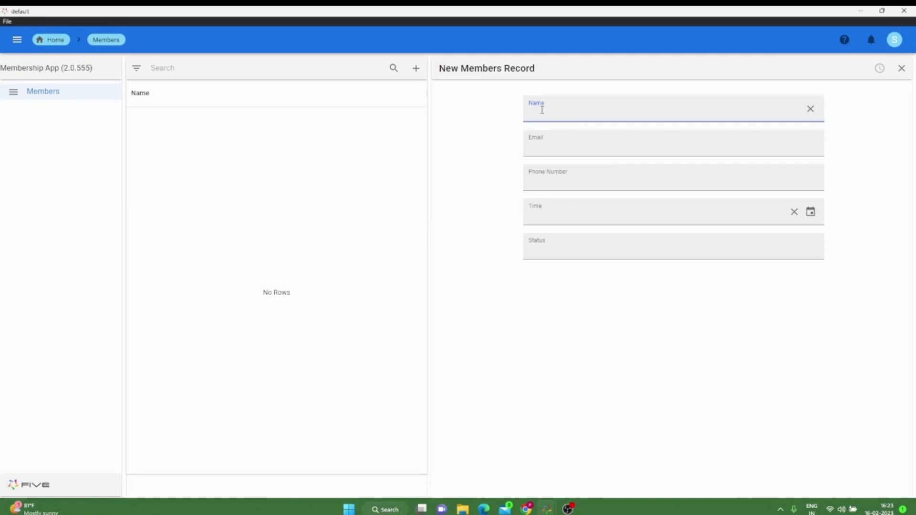
text(John Doe)
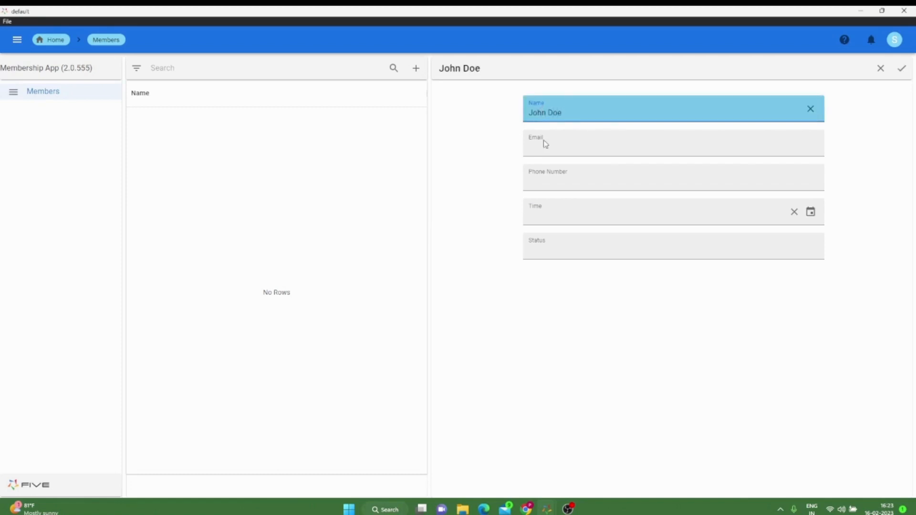
click(547, 146)
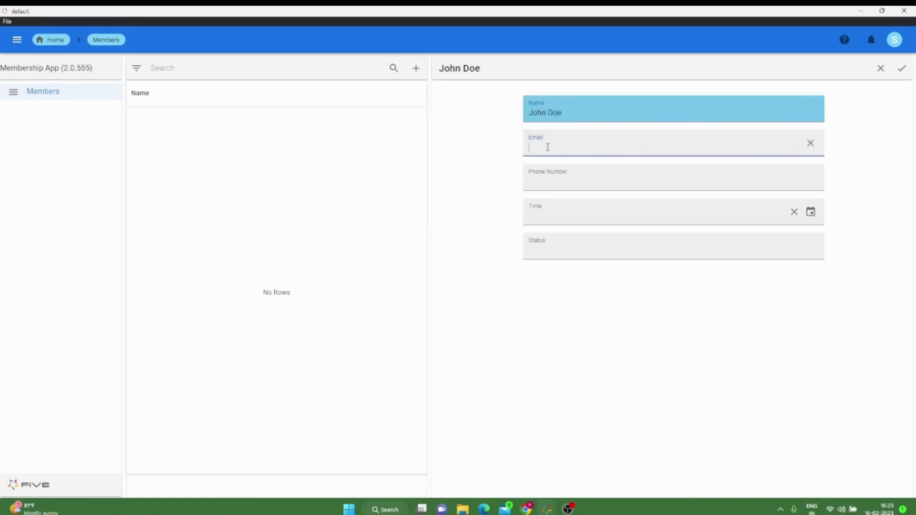
text(J)
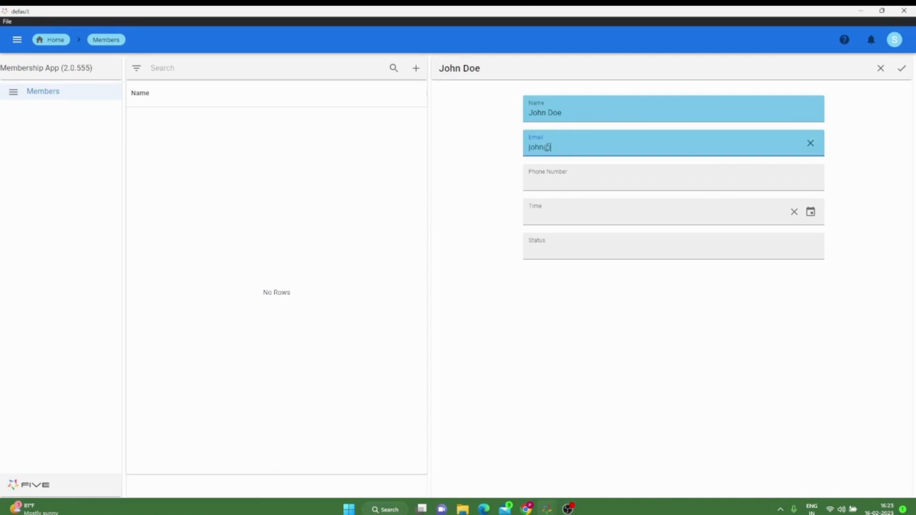
text(ohn@lorem.com)
click(552, 180)
text(12)
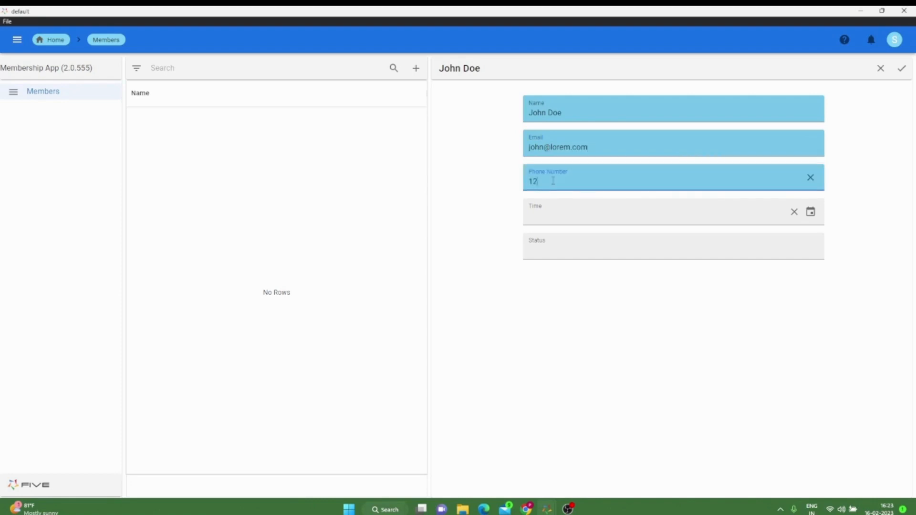
text(3456789)
click(501, 226)
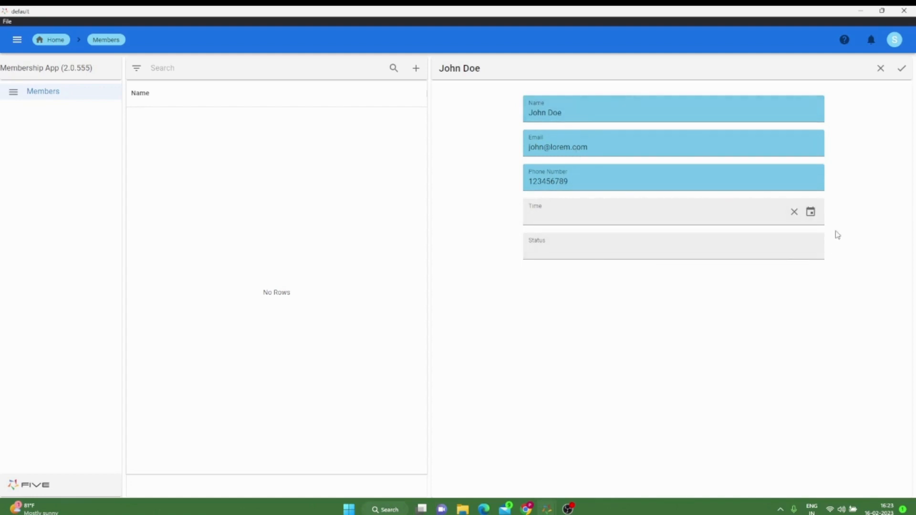
Step: Set the first member's Time to February 16, 2023 and Status to Pending, and save the record
click(811, 212)
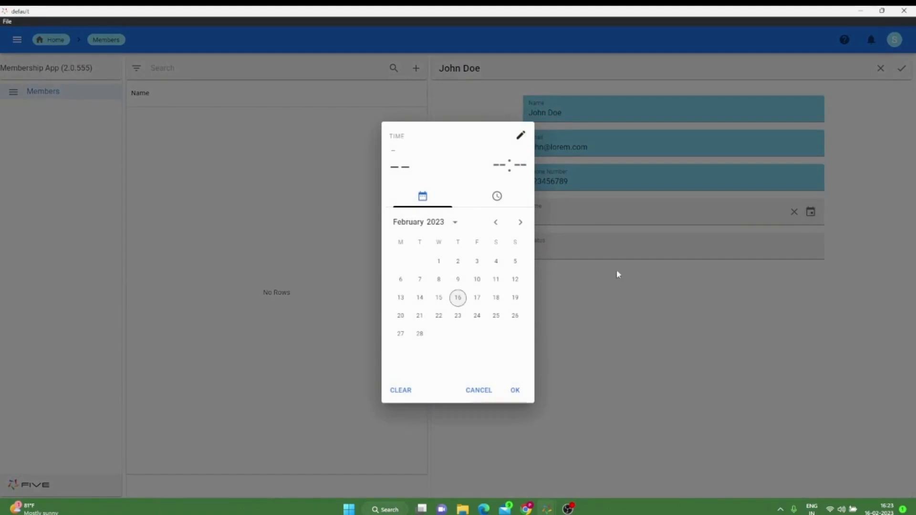
click(458, 298)
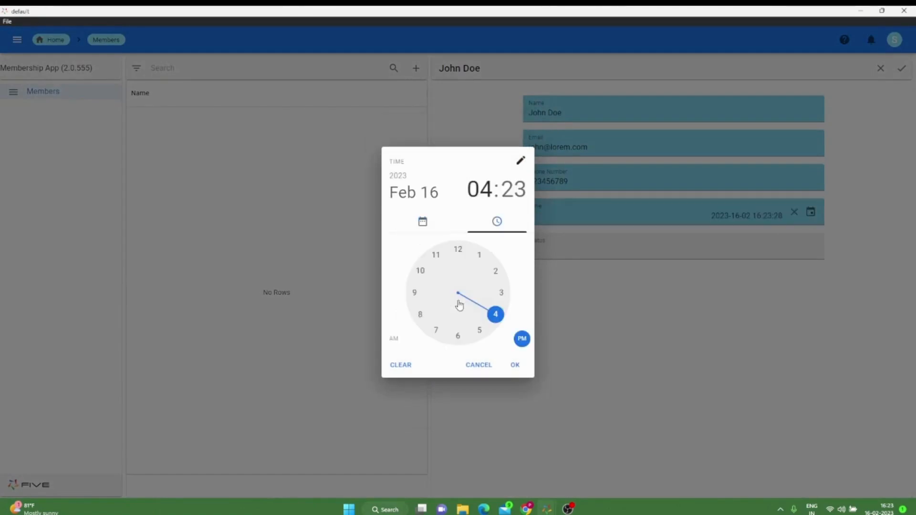
click(516, 365)
click(581, 235)
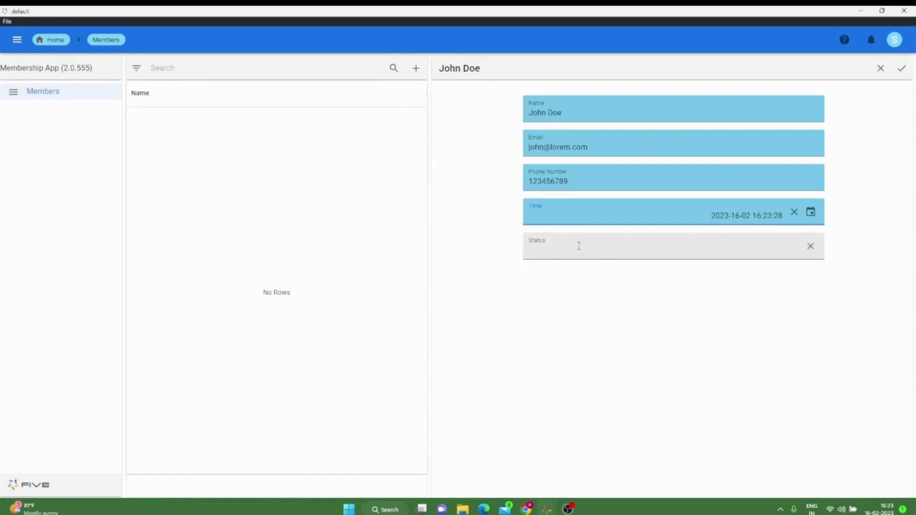
text(Pending)
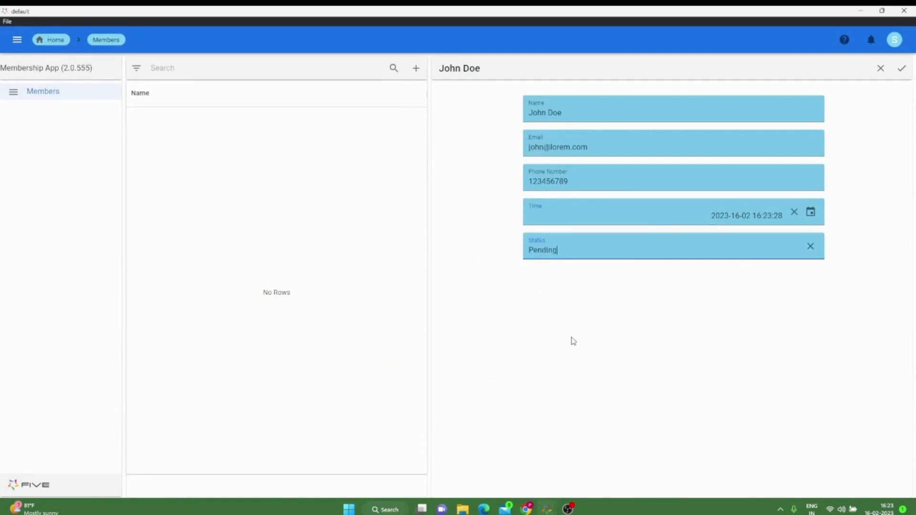
click(901, 69)
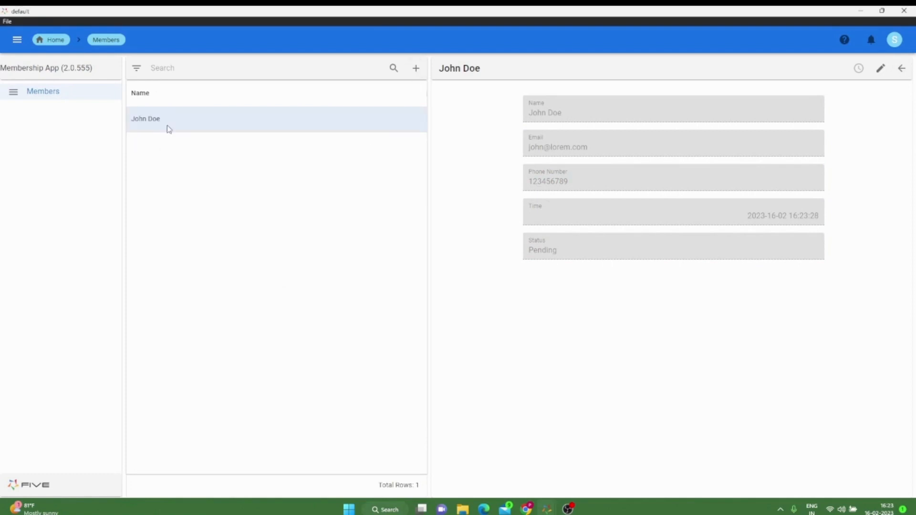
Step: Add a second Members record and fill in the member's full name, email address and phone number
click(416, 69)
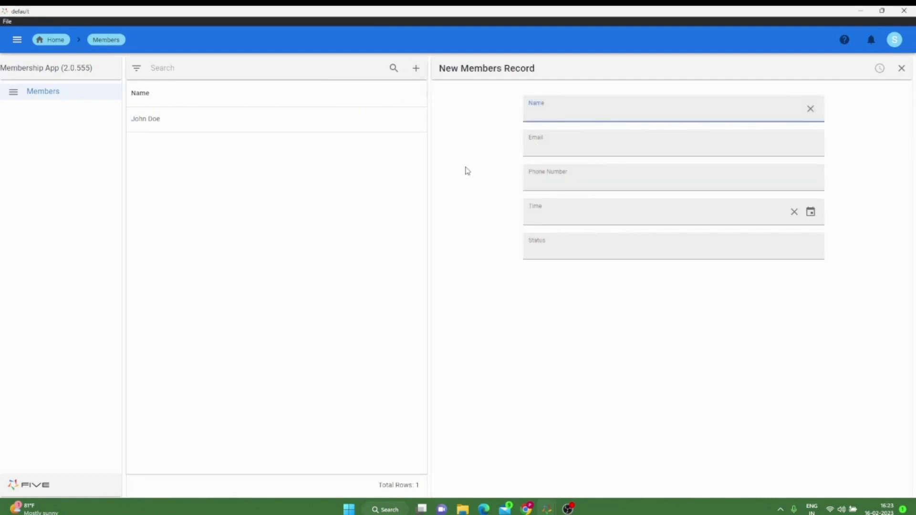
text(Jane)
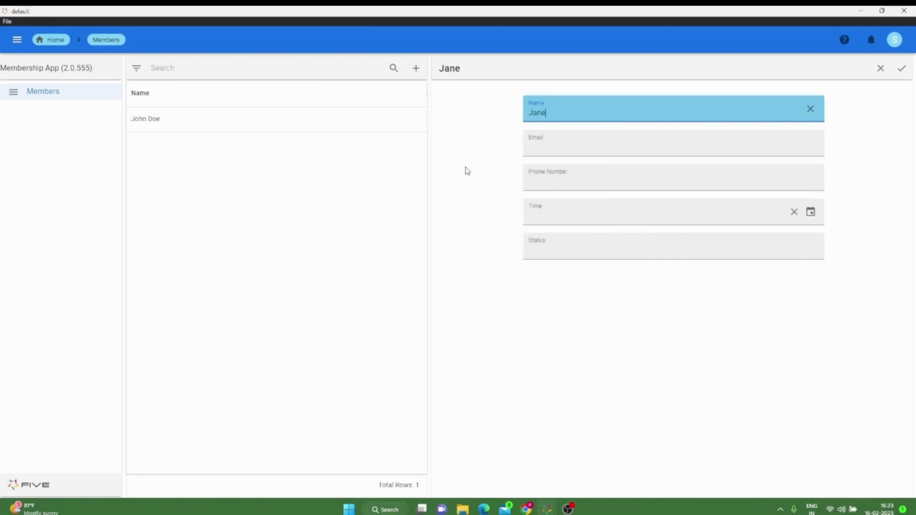
text( Doe)
click(689, 127)
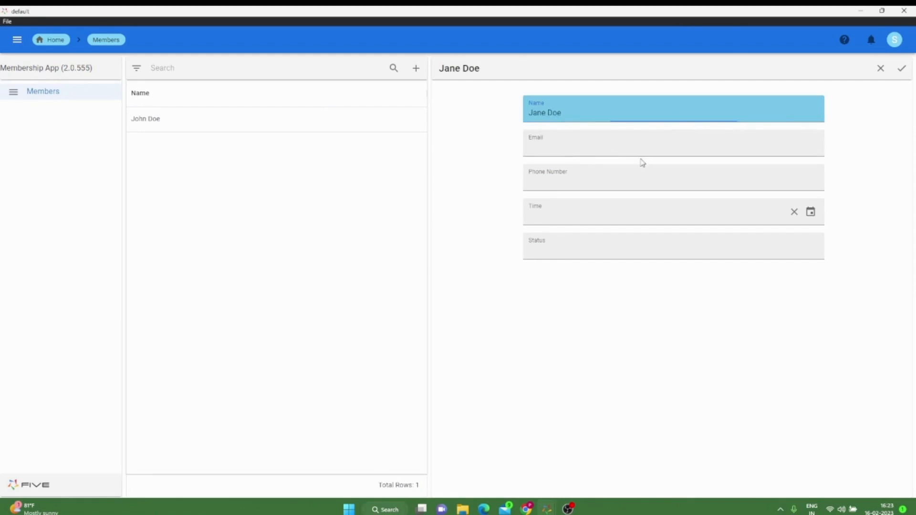
click(631, 149)
text(jane@lorem.com)
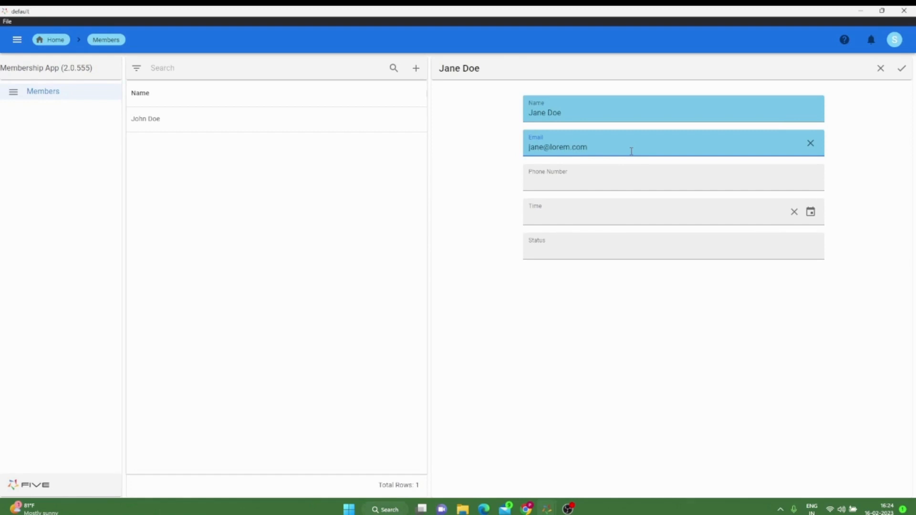
click(623, 180)
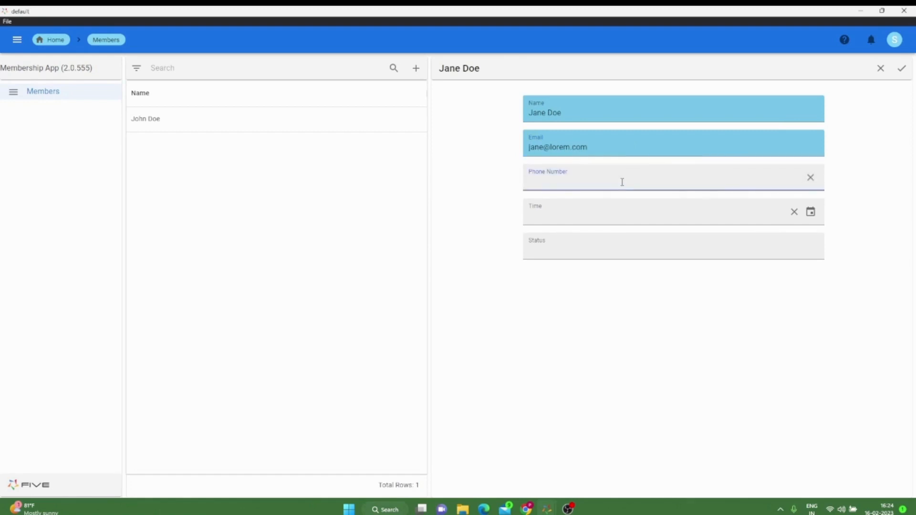
text(987654321)
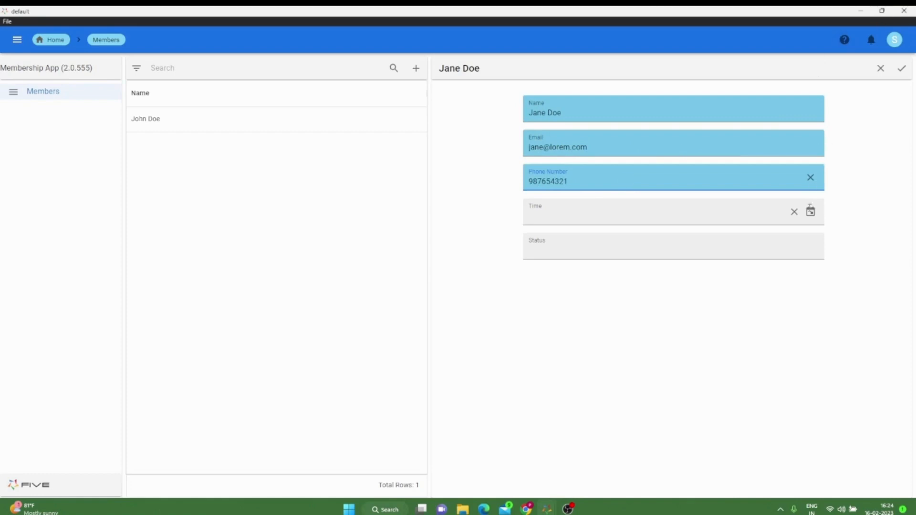
Step: Set the second member's Time to February 16, 2023 and Status to Pending, and save the record
click(811, 213)
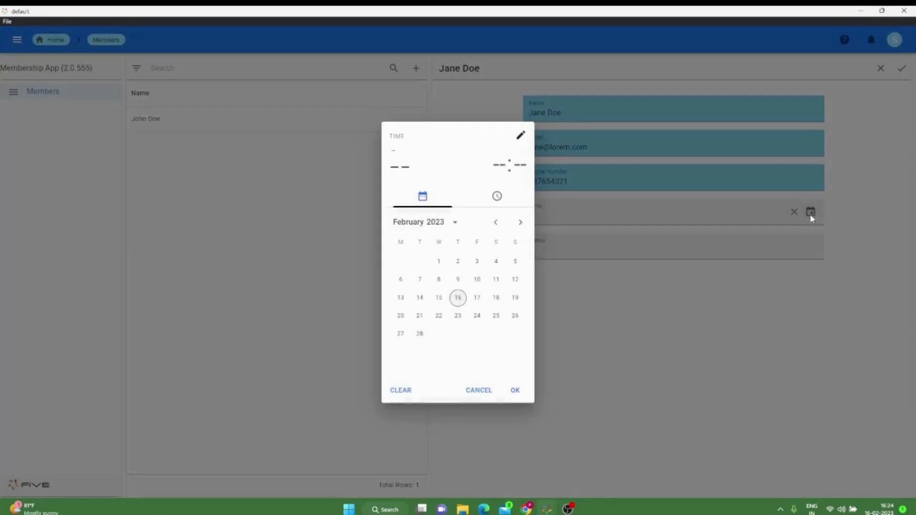
click(460, 299)
click(513, 366)
click(545, 253)
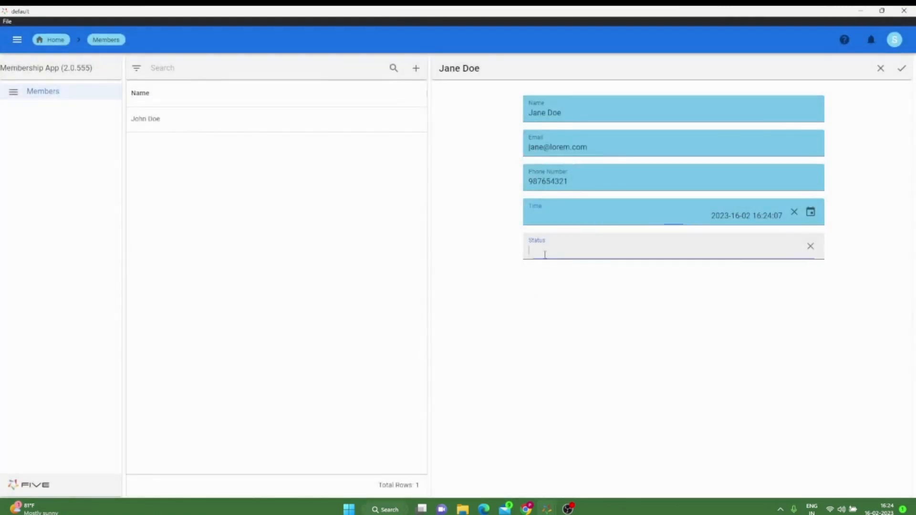
text(Ped)
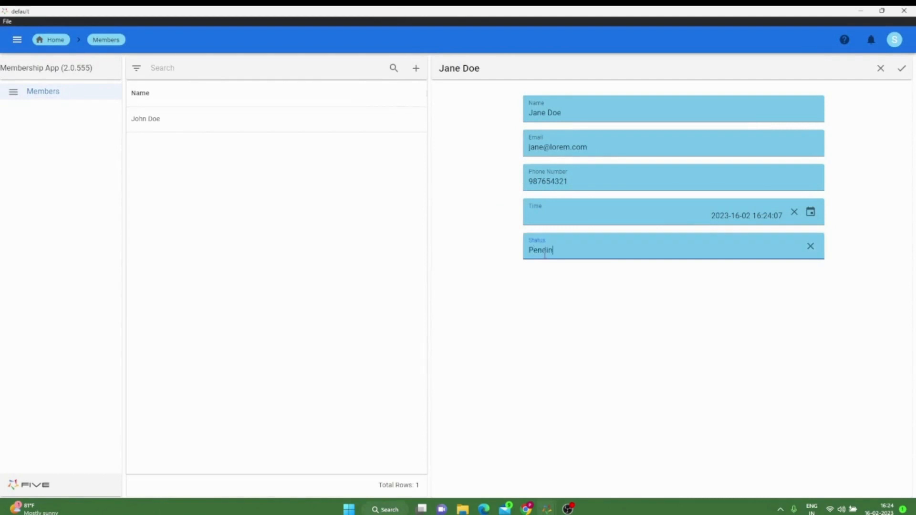
click(902, 70)
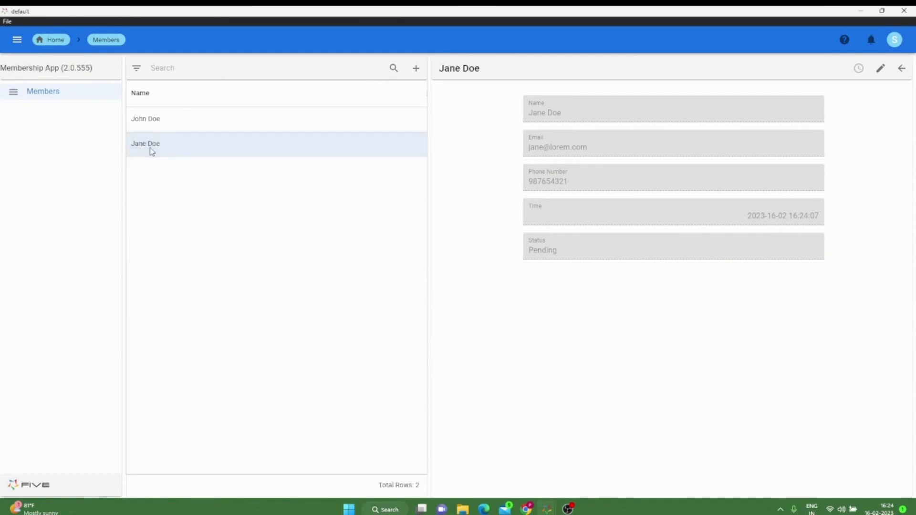
Step: Review the details of both saved member records, one after the other
click(160, 125)
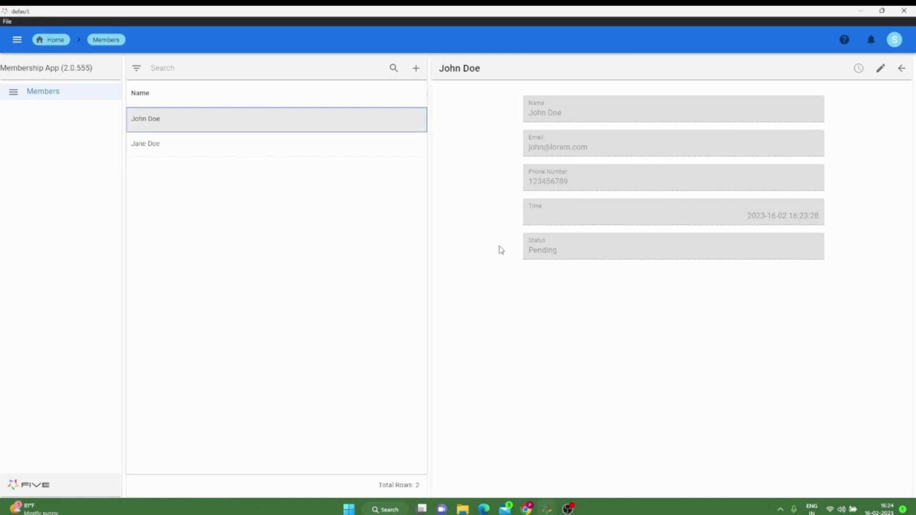
click(147, 151)
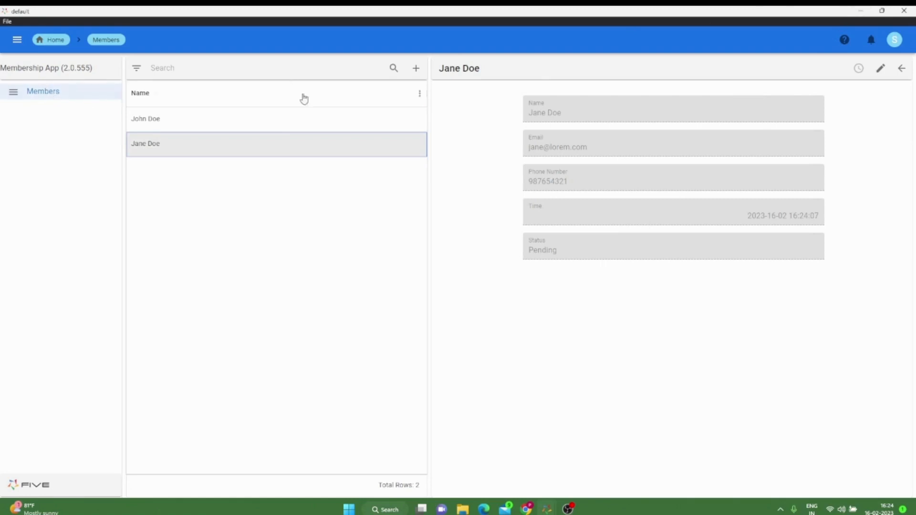
Step: Return from the running app to the application builder and change the Members menu's caption to "Application Form"
click(858, 16)
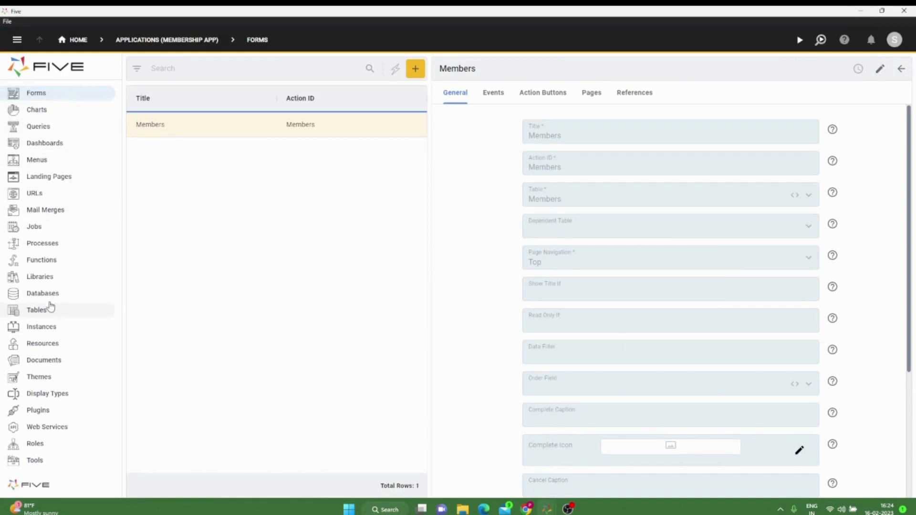
click(38, 110)
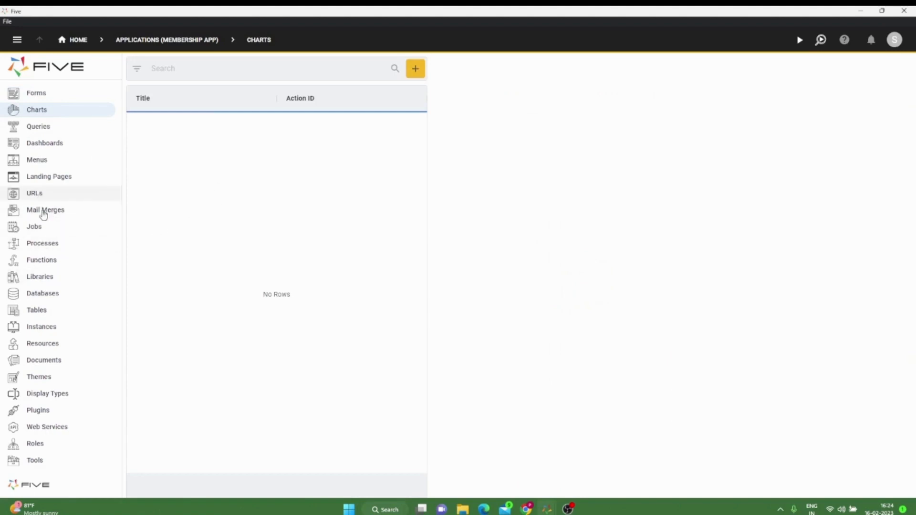
click(53, 160)
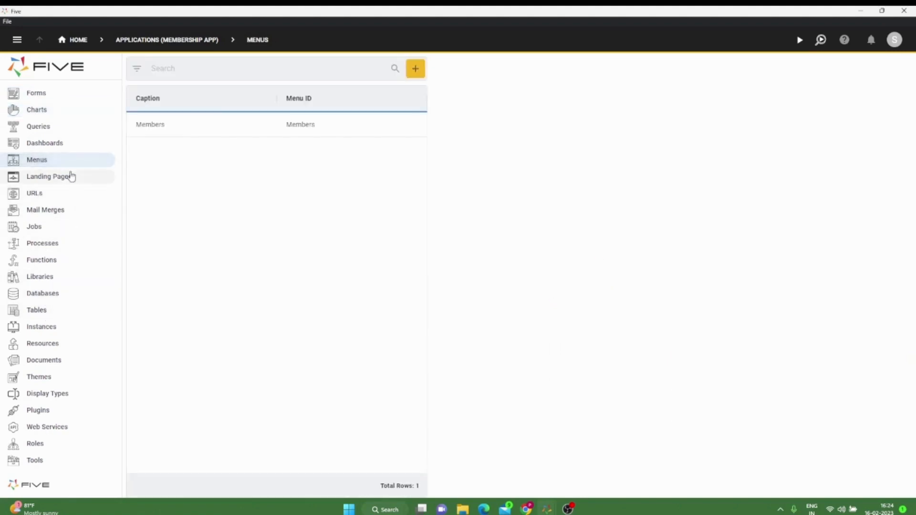
click(198, 135)
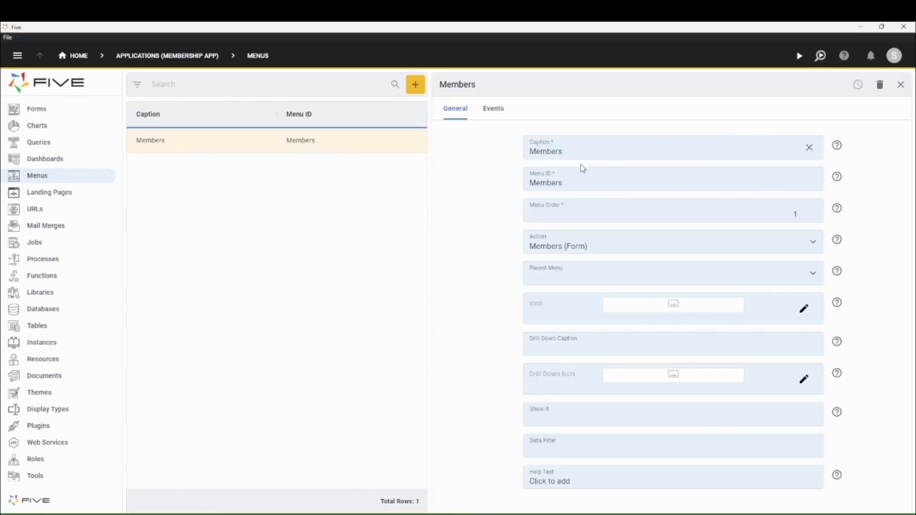
double_click(575, 151)
key(BackSpace)
text(Application Fo)
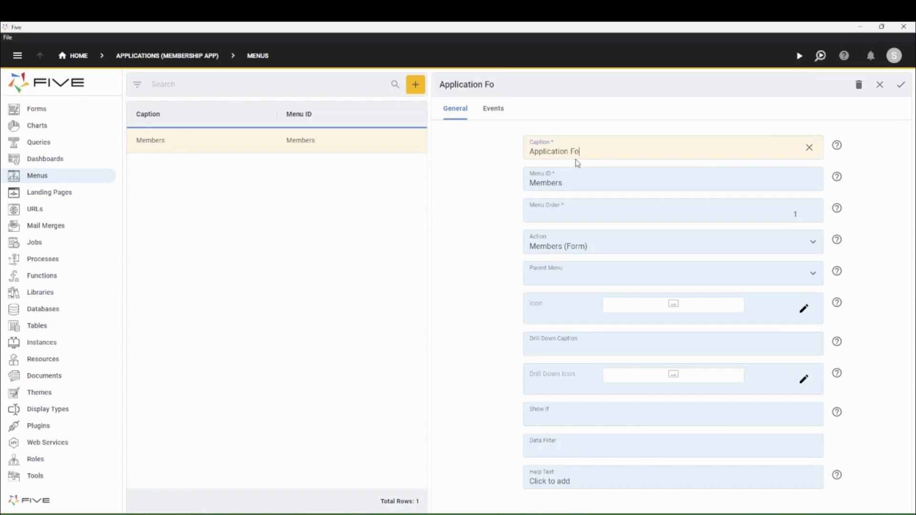
text(rm)
Step: Set the menu's ID to ApplicationForm, choose Members (Form) as its action, and save the menu
drag(593, 152, 529, 152)
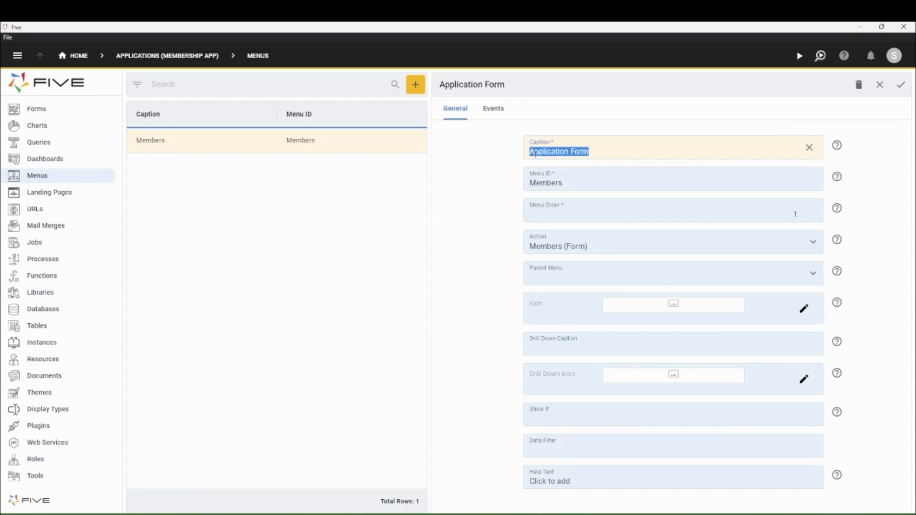
double_click(550, 182)
text(ApplicationForm)
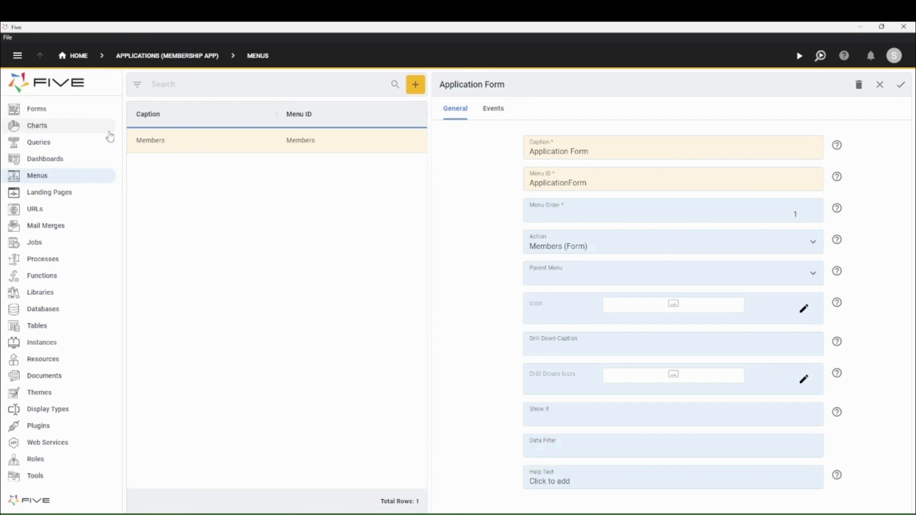
click(621, 250)
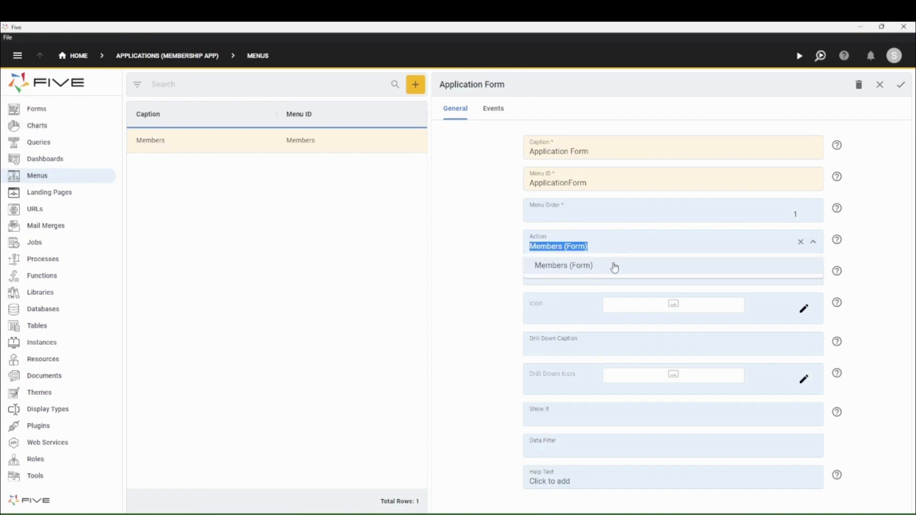
click(614, 267)
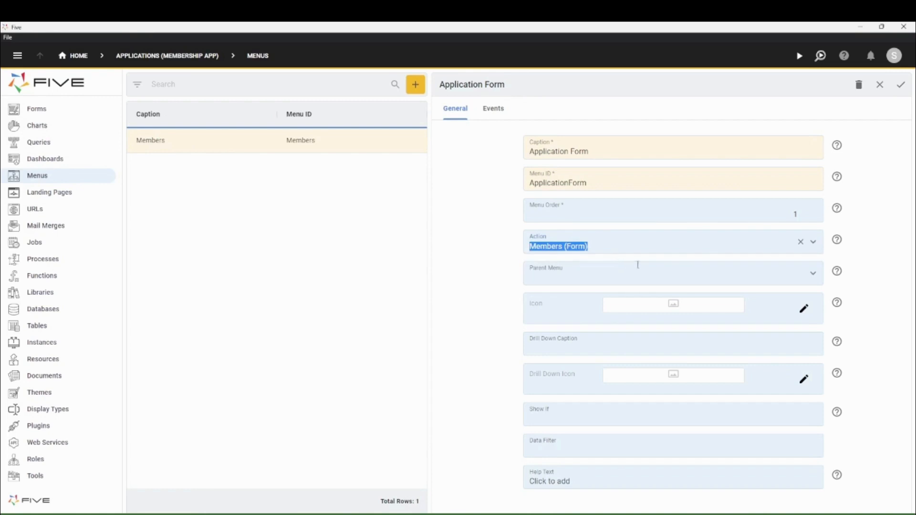
click(901, 84)
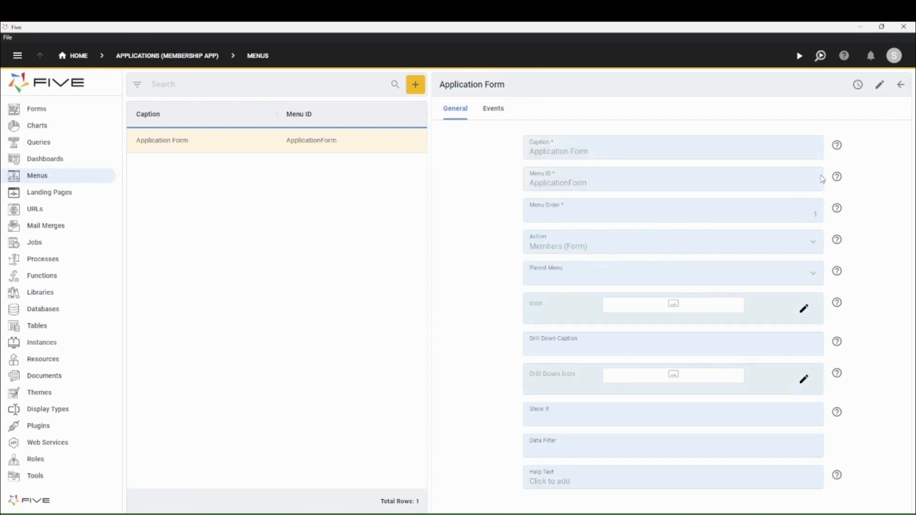
Step: Run the application to check the Application Form menu at full window size, and return to the builder
click(800, 63)
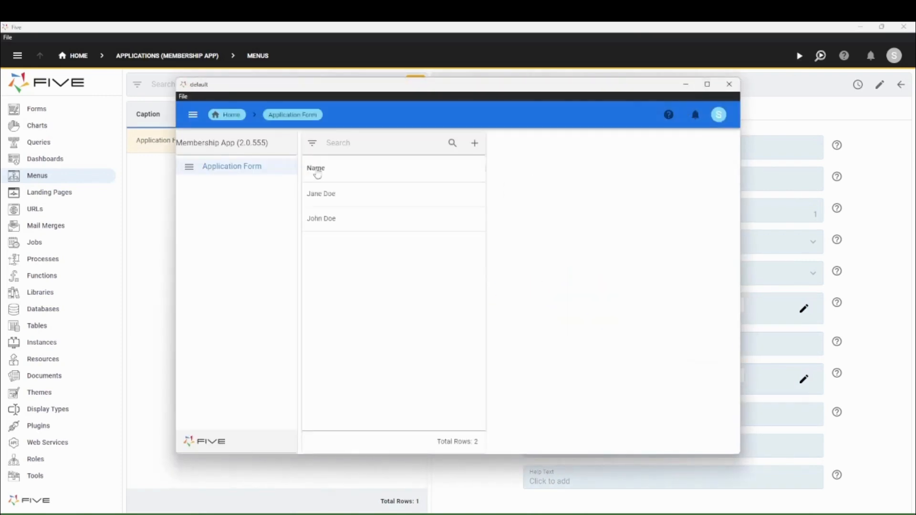
click(707, 84)
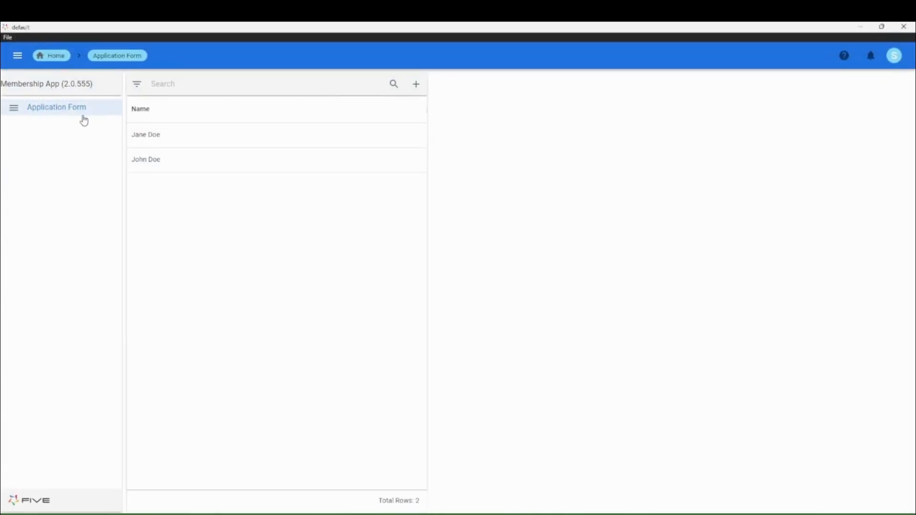
click(864, 27)
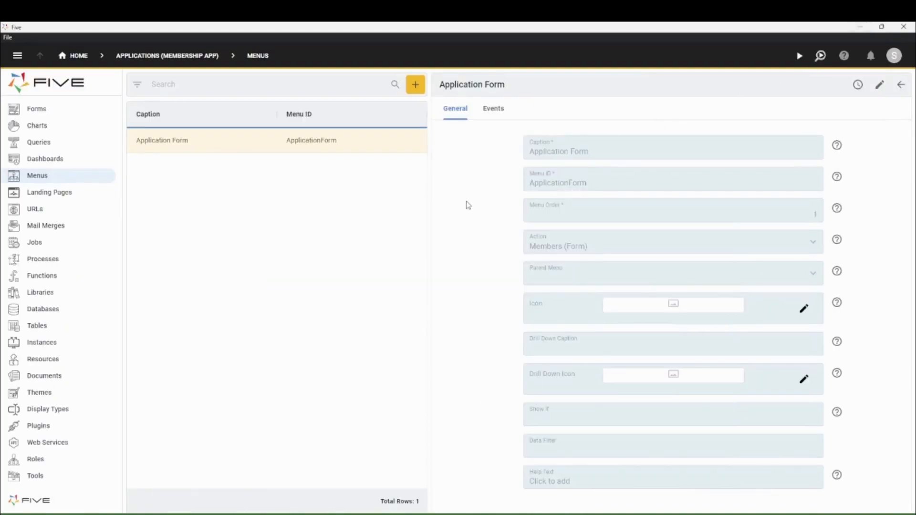